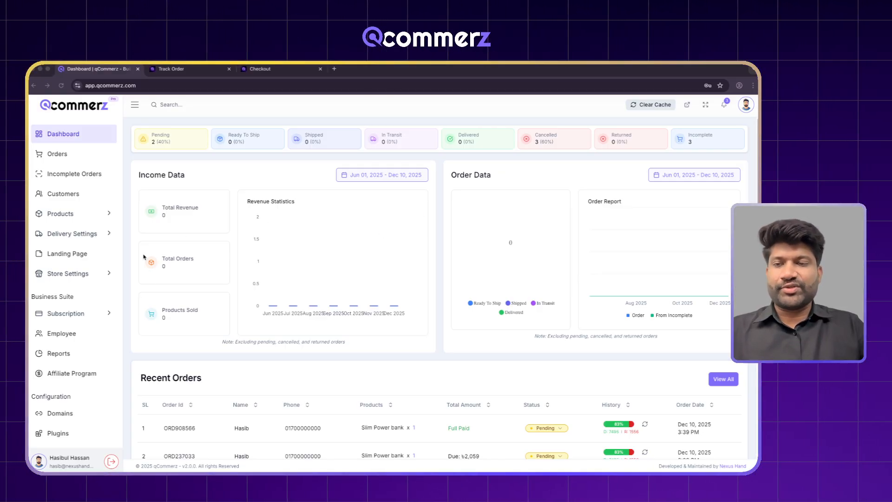
# - On the Plugins page, filter to Payments, return to All, and install SSLCommerz
pyautogui.scroll(-2, 106, 314)
pyautogui.click(62, 359)
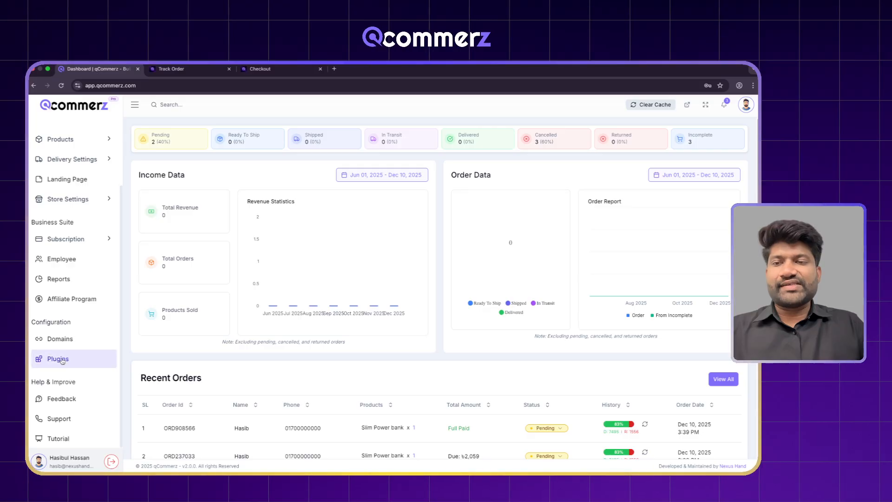
pyautogui.scroll(-3, 400, 288)
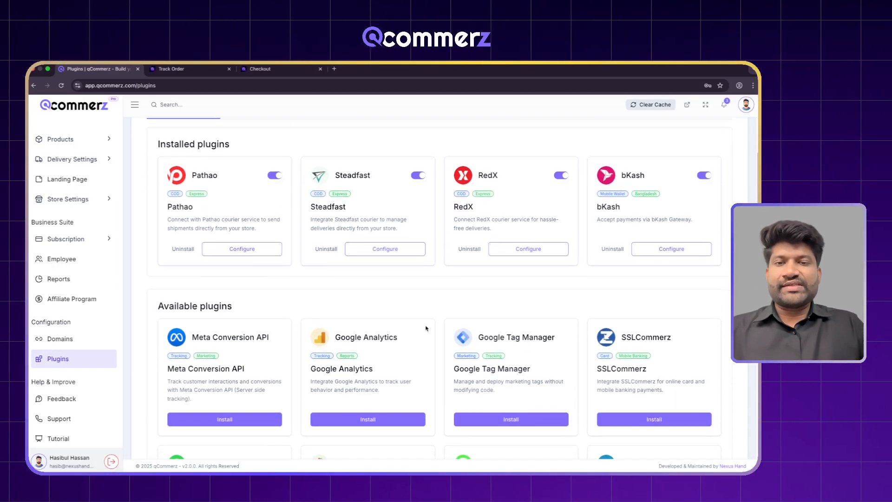
pyautogui.scroll(3, 622, 353)
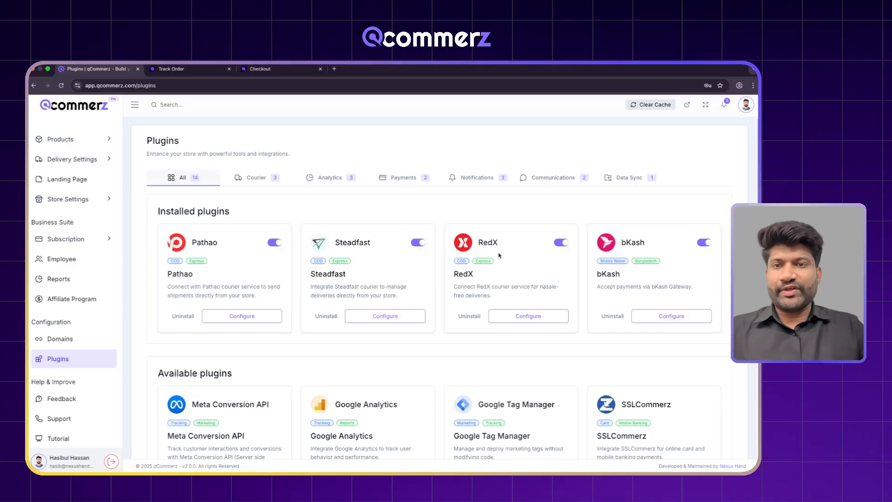
pyautogui.click(404, 178)
pyautogui.scroll(-2, 319, 286)
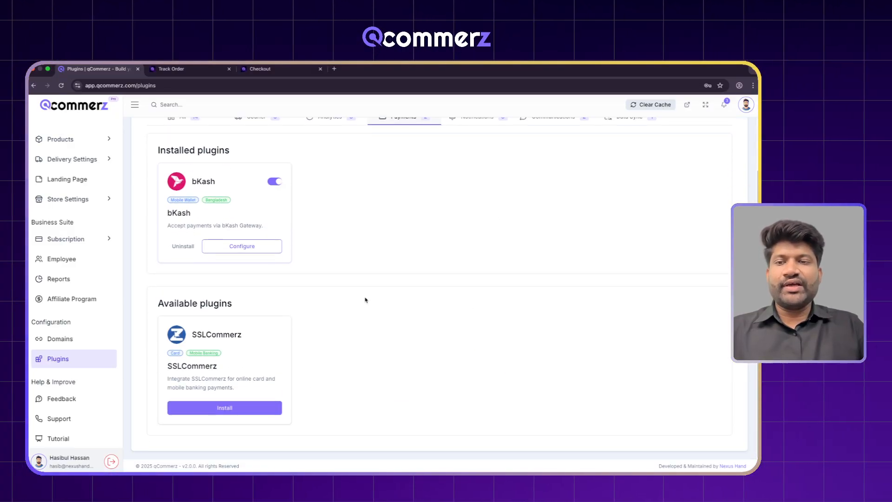
pyautogui.scroll(2, 333, 319)
pyautogui.click(197, 185)
pyautogui.scroll(-3, 468, 313)
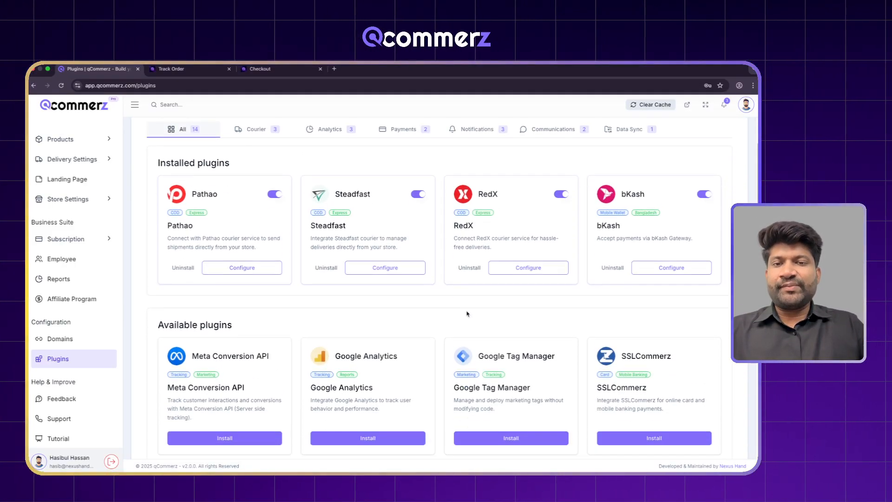
pyautogui.click(641, 419)
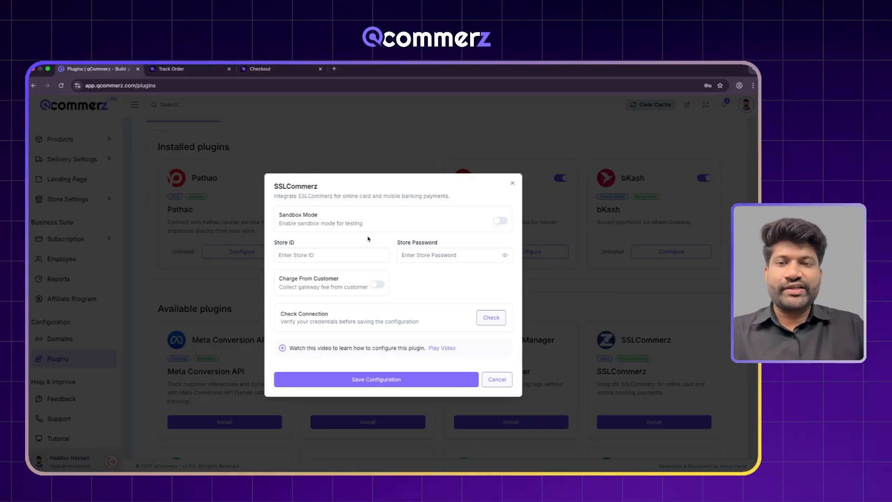
# - Paste the SSLCommerz Store ID and Store Password into the setup form
pyautogui.click(338, 252)
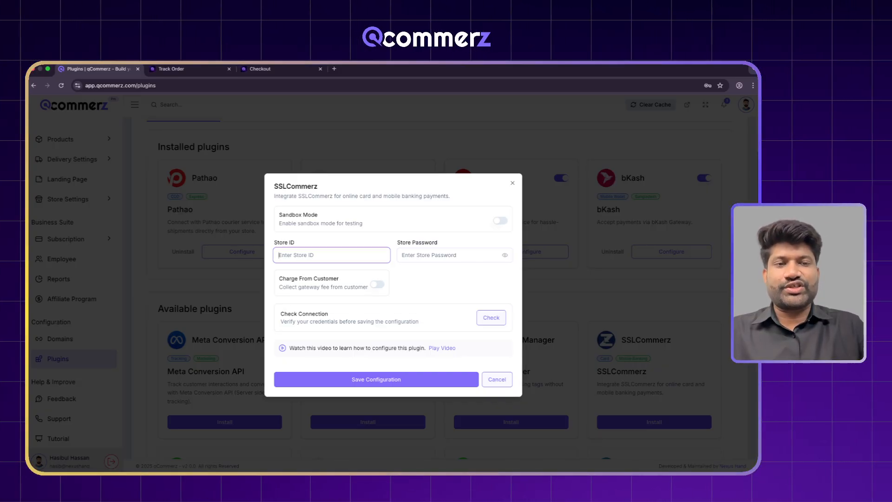
pyautogui.hotkey('alt', 'Tab')
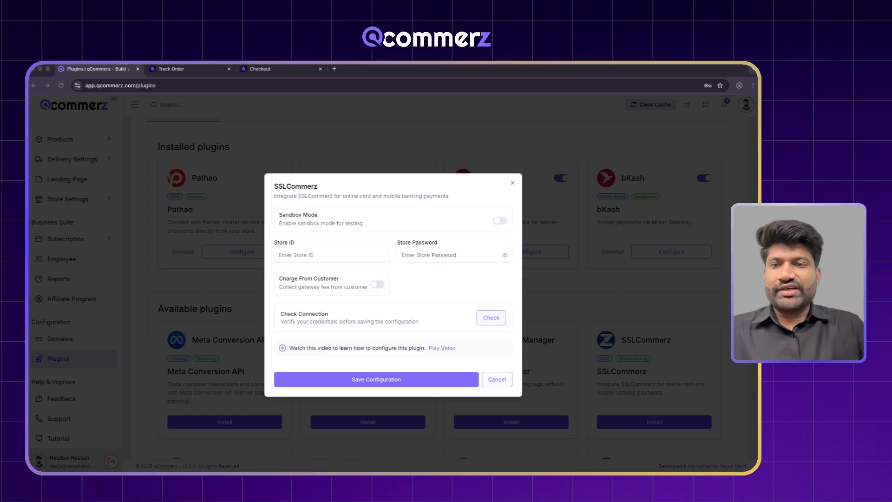
pyautogui.click(378, 257)
pyautogui.write('authh65ca9534e1fb0')
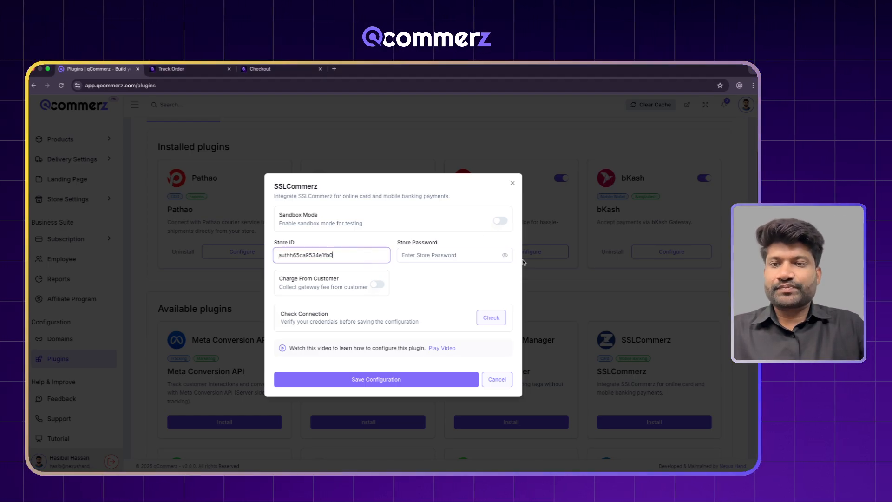
pyautogui.hotkey('alt', 'Tab')
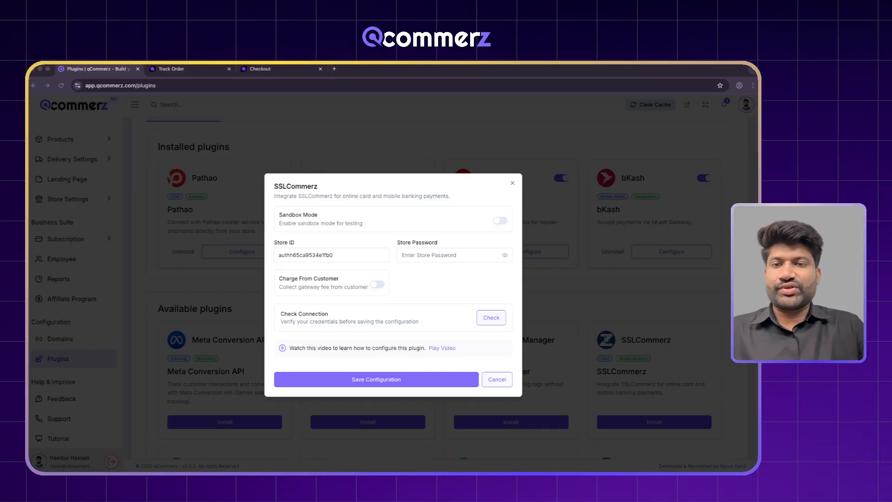
pyautogui.hotkey('alt', 'Tab')
pyautogui.click(468, 254)
pyautogui.hotkey('ctrl', 'v')
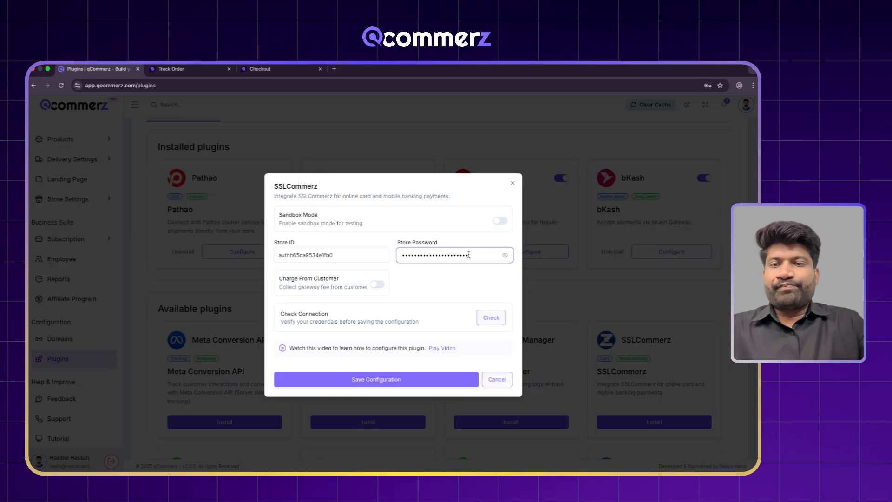
# - Turn sandbox mode on, confirm the credentials check as valid, and submit the form
pyautogui.click(488, 318)
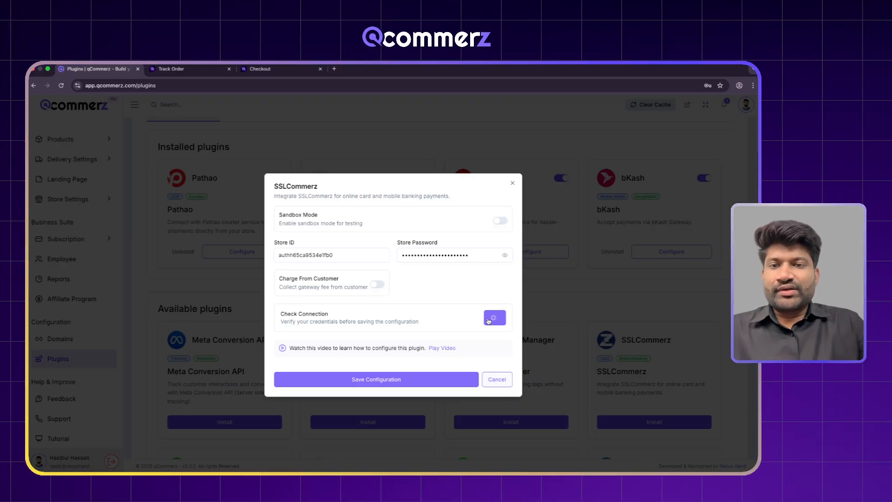
pyautogui.click(499, 221)
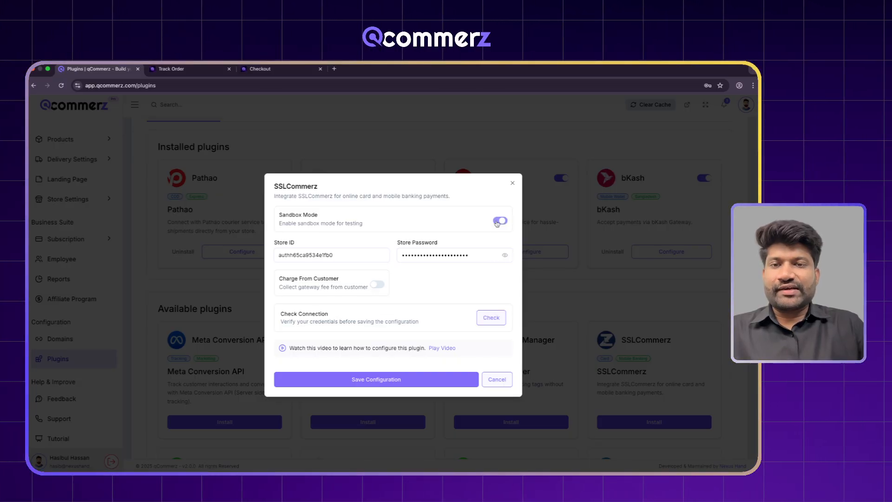
pyautogui.click(491, 317)
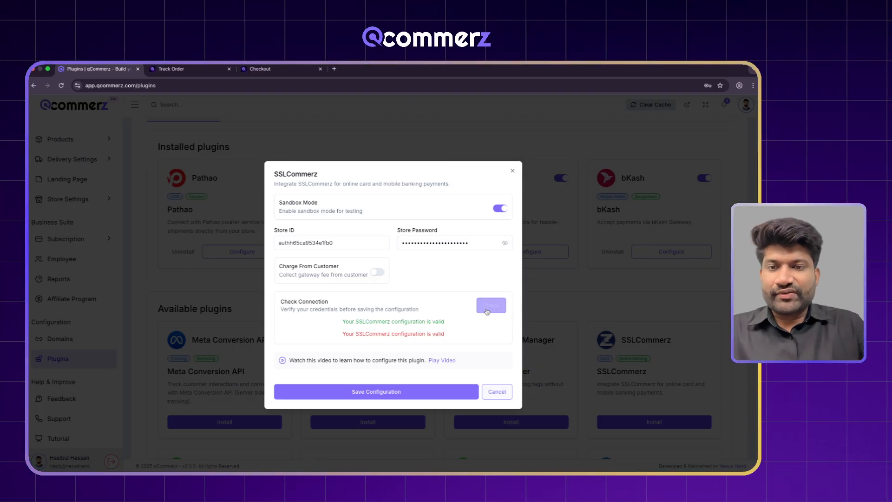
pyautogui.click(486, 314)
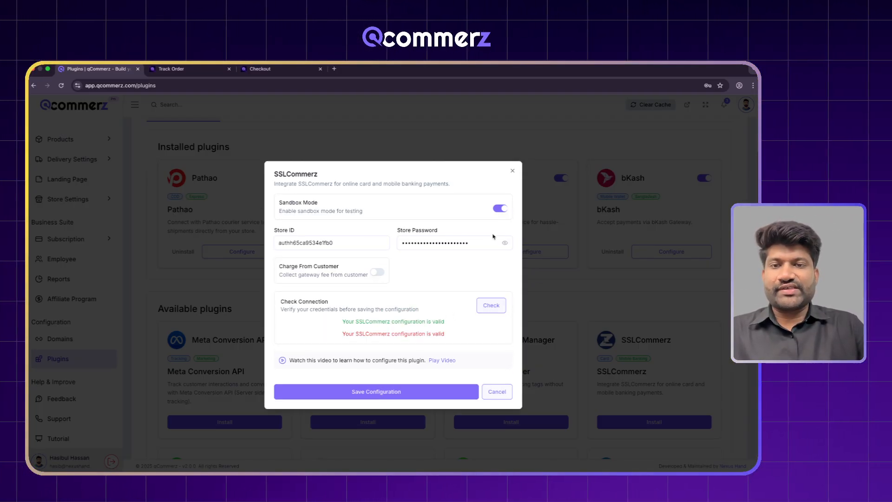
pyautogui.click(500, 209)
pyautogui.click(491, 305)
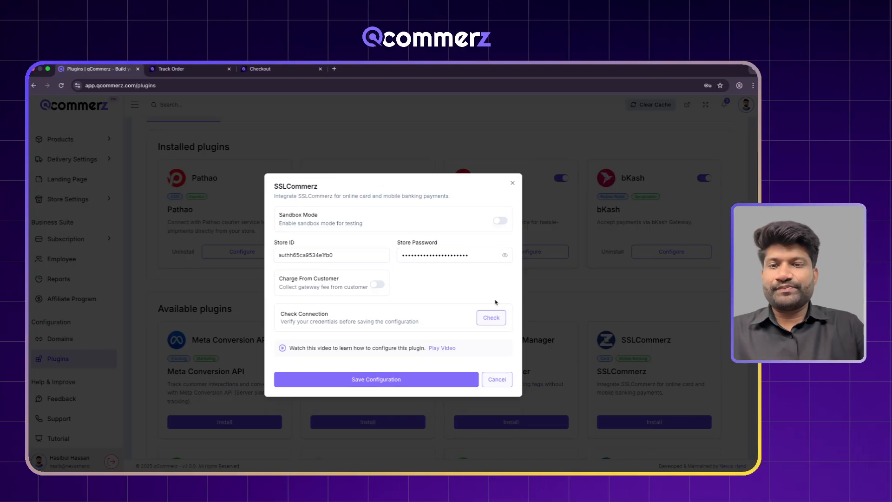
pyautogui.click(500, 220)
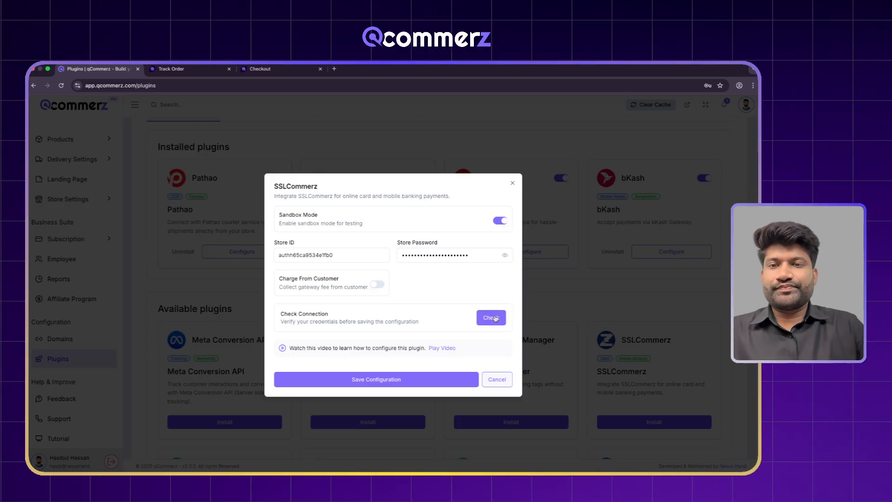
pyautogui.click(495, 379)
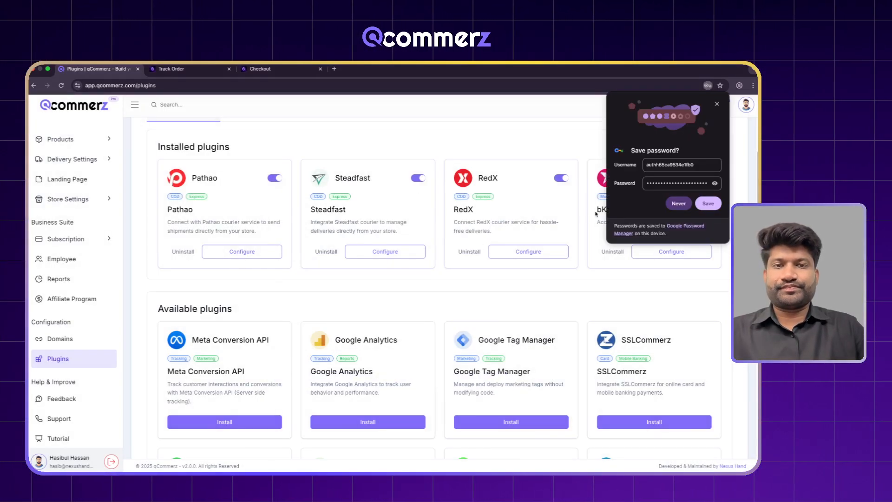
# - Dismiss the save-password prompt and reinstall SSLCommerz from the All plugins list
pyautogui.click(716, 104)
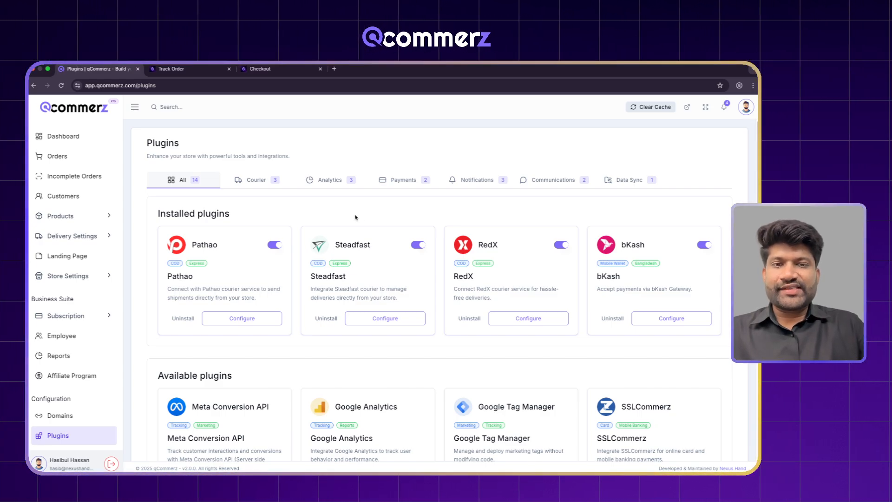
pyautogui.scroll(-3, 355, 218)
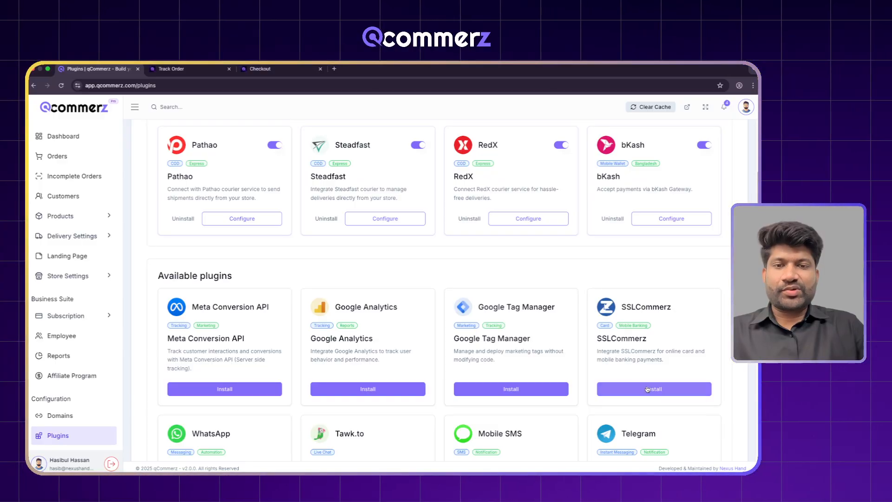
pyautogui.scroll(3, 511, 343)
pyautogui.click(409, 181)
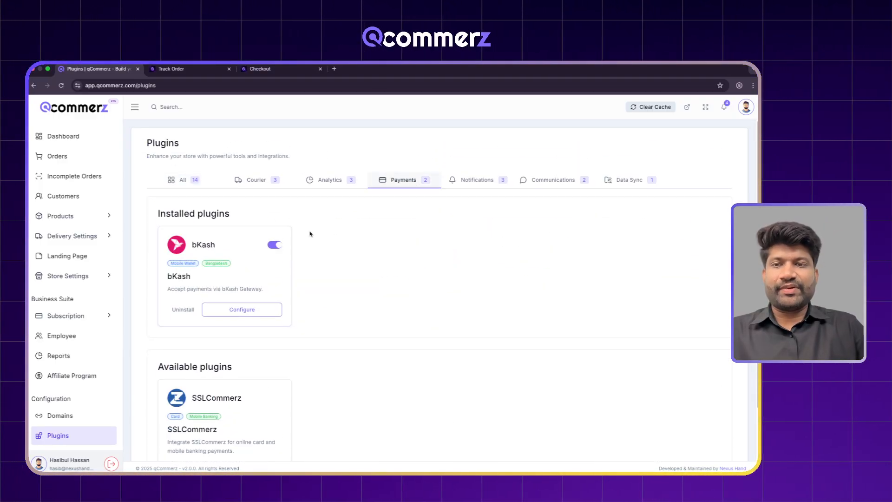
pyautogui.scroll(-2, 300, 298)
pyautogui.scroll(2, 278, 260)
pyautogui.click(184, 186)
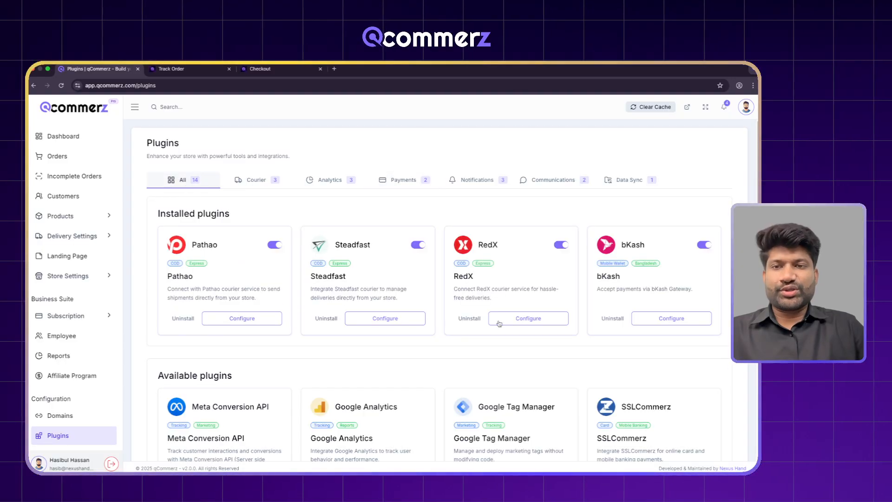
pyautogui.scroll(-3, 499, 323)
pyautogui.click(604, 347)
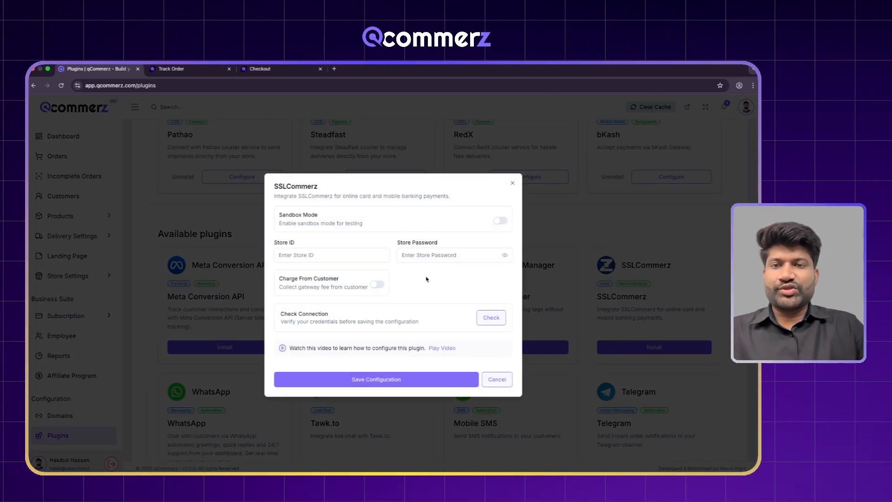
# - Select the Store ID and Store Password fields, then bring up the Gmail credentials email
pyautogui.click(310, 255)
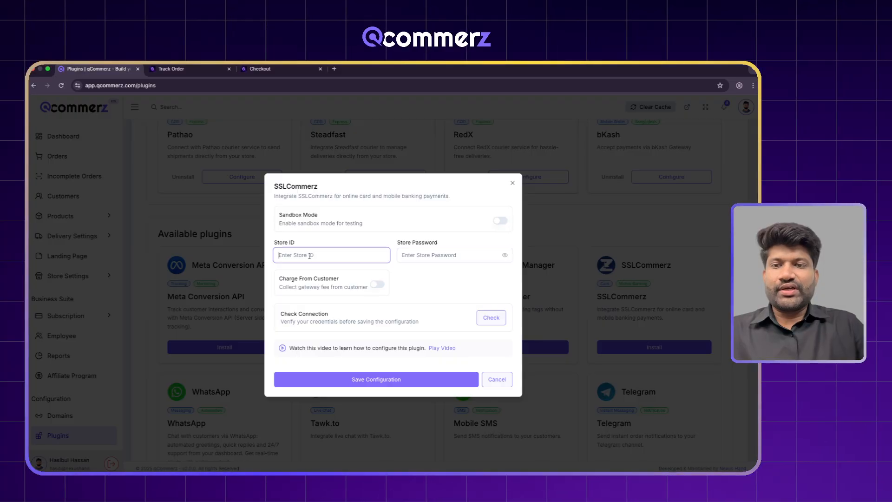
pyautogui.click(417, 259)
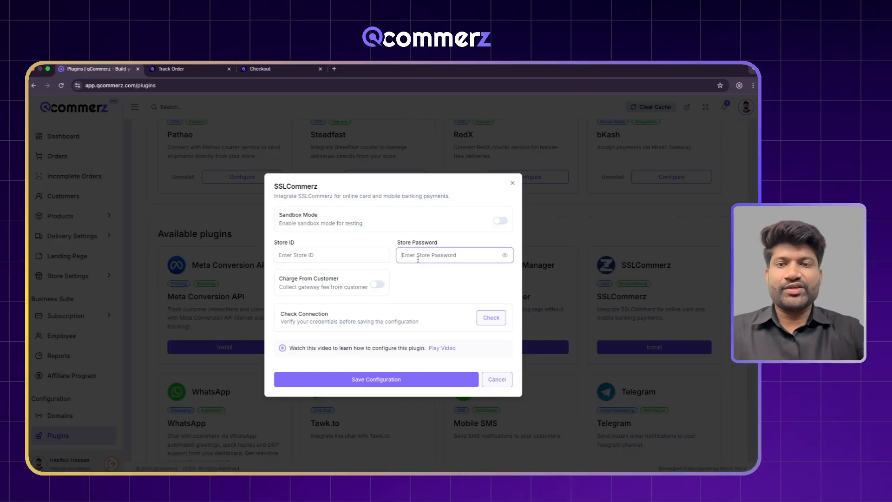
pyautogui.hotkey('ctrl', 'Right')
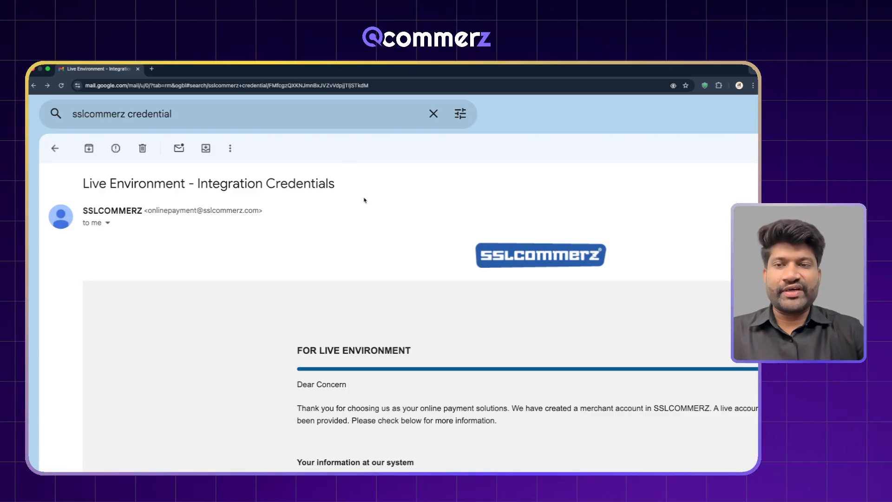
# - Switch back from the Gmail credentials email to the SSLCommerz setup dialog
pyautogui.hotkey('ctrl', 'Left')
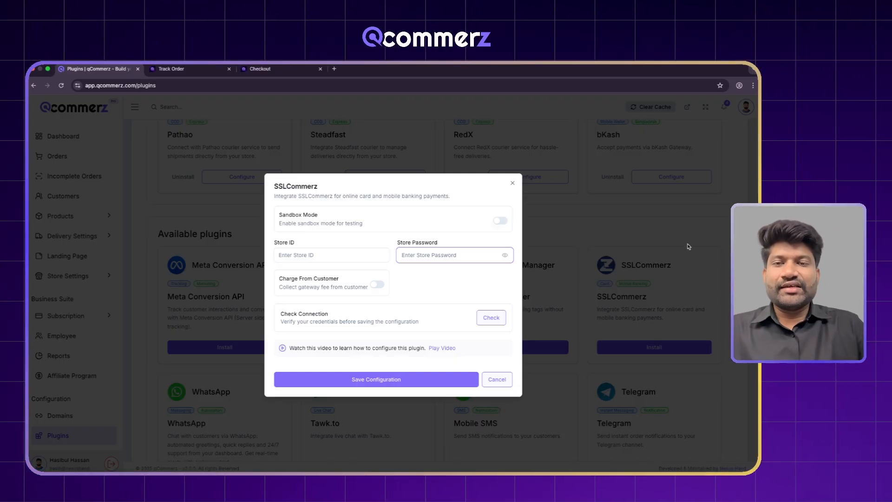
# - Enable sandbox mode, paste the Store ID and Store Password, and confirm the configuration is valid
pyautogui.click(500, 221)
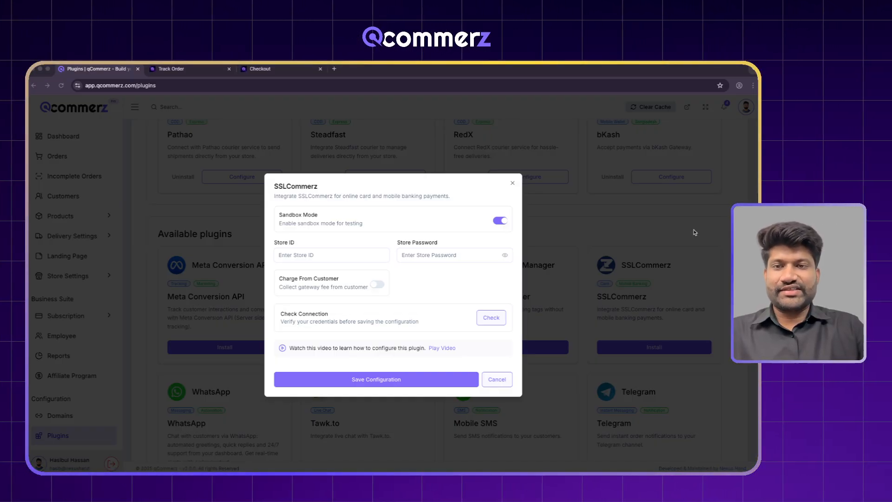
pyautogui.click(348, 251)
pyautogui.write('authh65ca9534e1fb0')
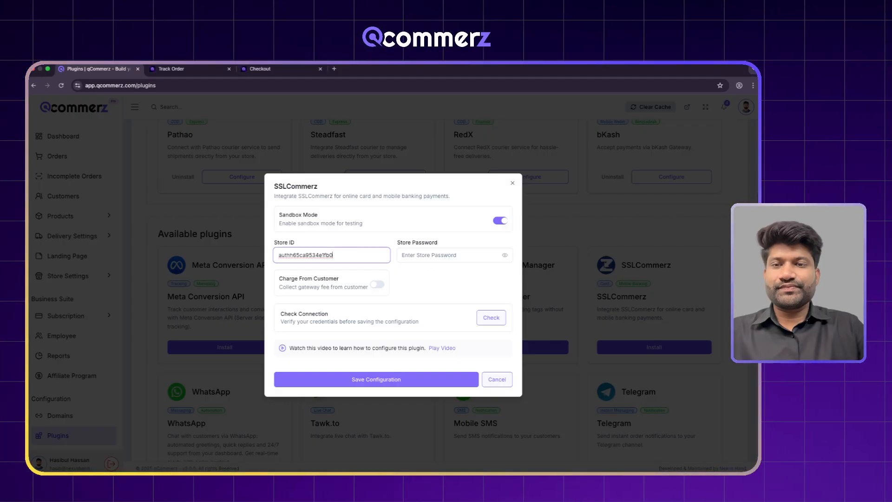
pyautogui.press('super+Tab')
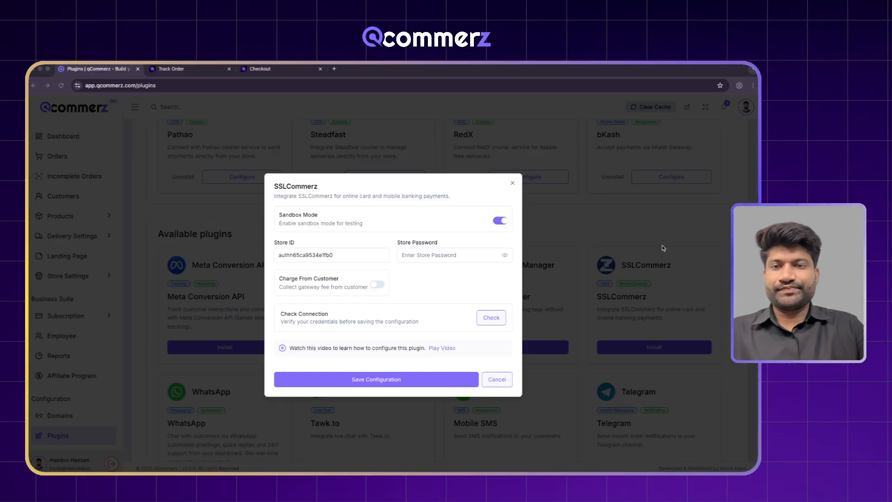
pyautogui.press('super+Tab')
pyautogui.click(483, 251)
pyautogui.hotkey('ctrl', 'v')
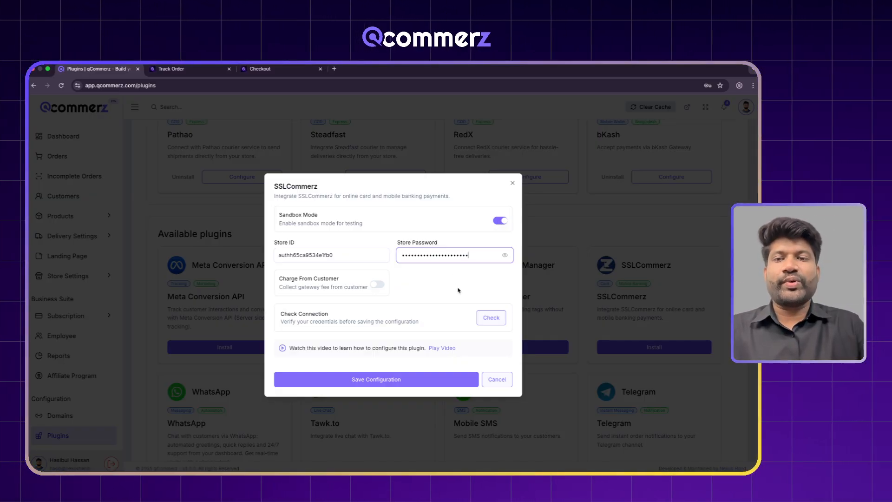
pyautogui.click(457, 291)
pyautogui.click(486, 319)
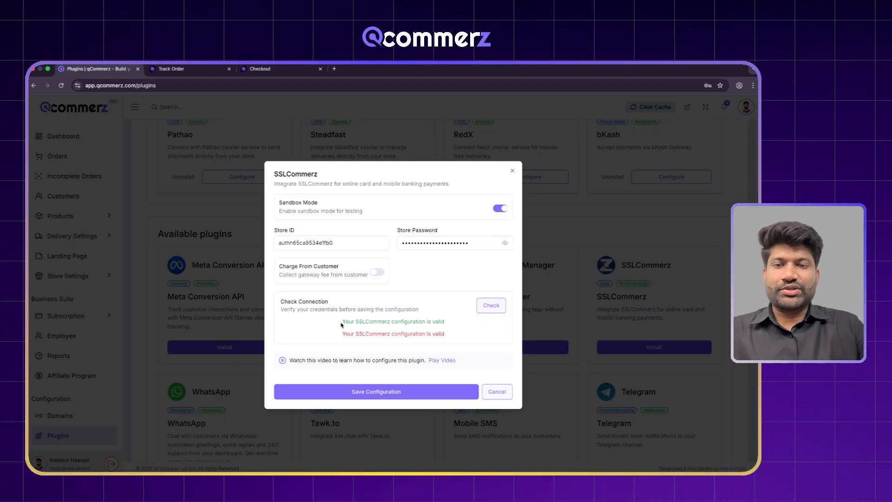
pyautogui.moveTo(342, 325); pyautogui.dragTo(450, 323)
pyautogui.click(451, 325)
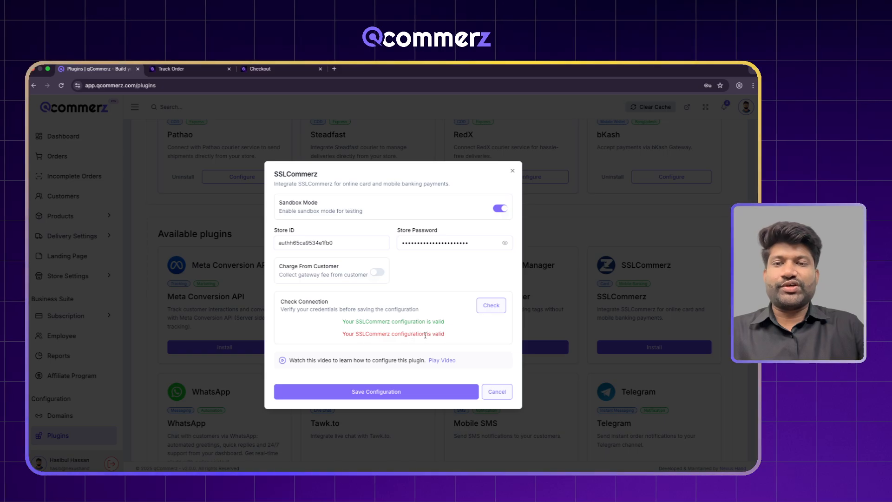
# - Turn on Charge From Customer with a 2.5% charge percentage
pyautogui.click(377, 273)
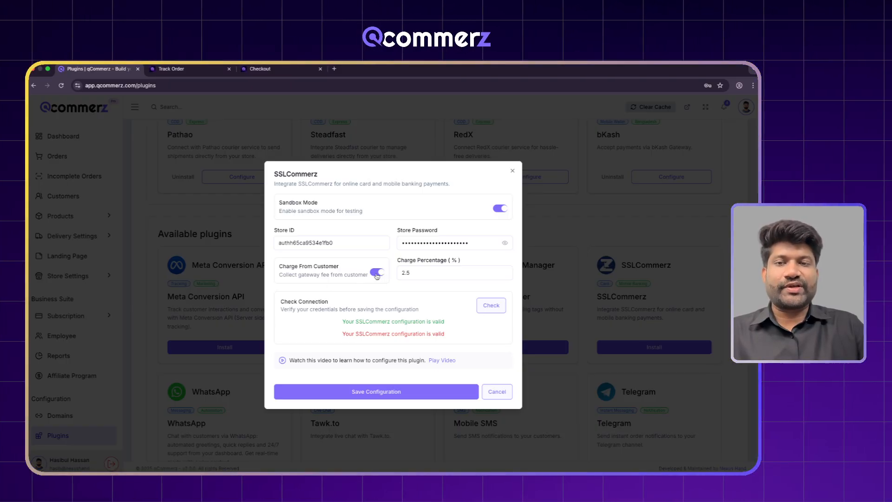
pyautogui.click(422, 274)
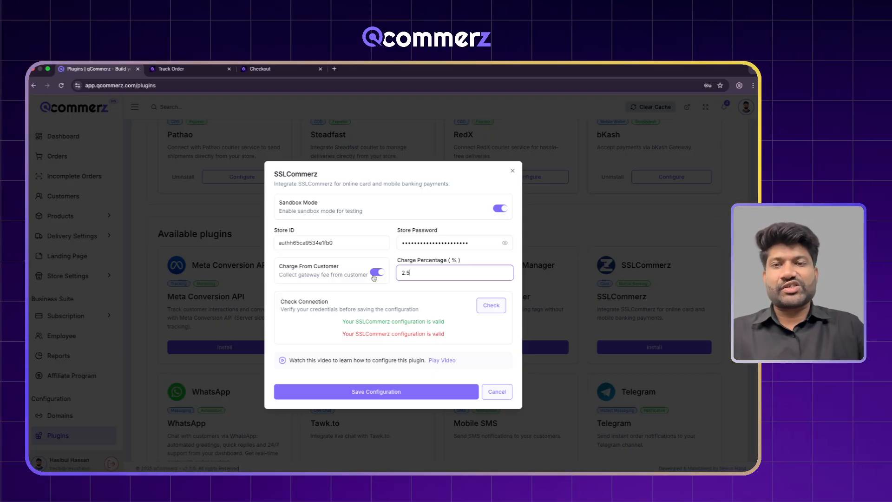
# - Save the SSLCommerz configuration and clear the store's cache
pyautogui.click(378, 391)
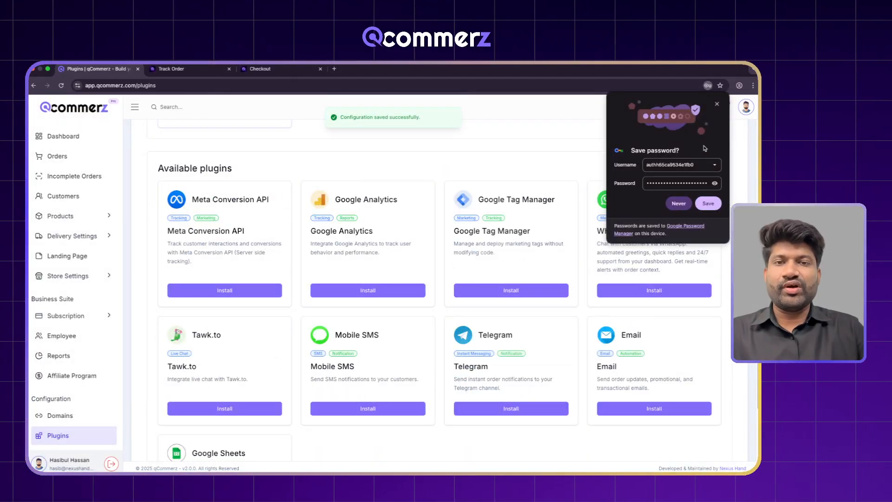
pyautogui.click(715, 103)
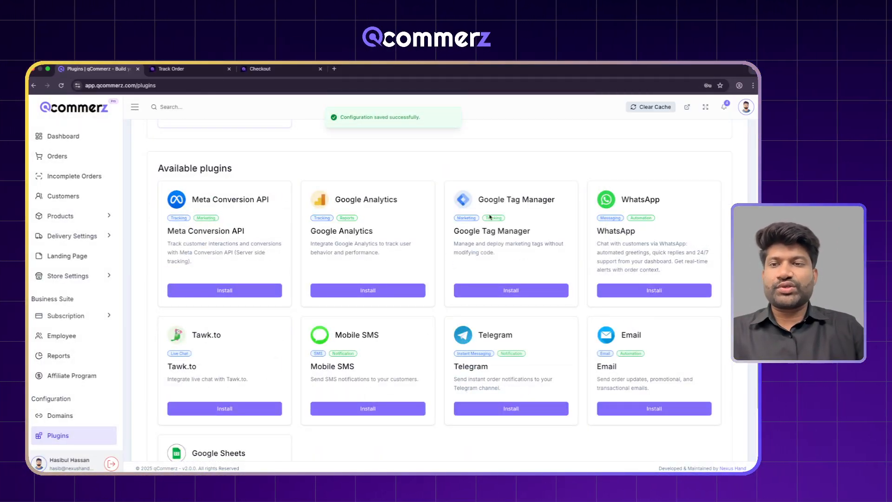
pyautogui.scroll(3, 177, 233)
pyautogui.click(92, 240)
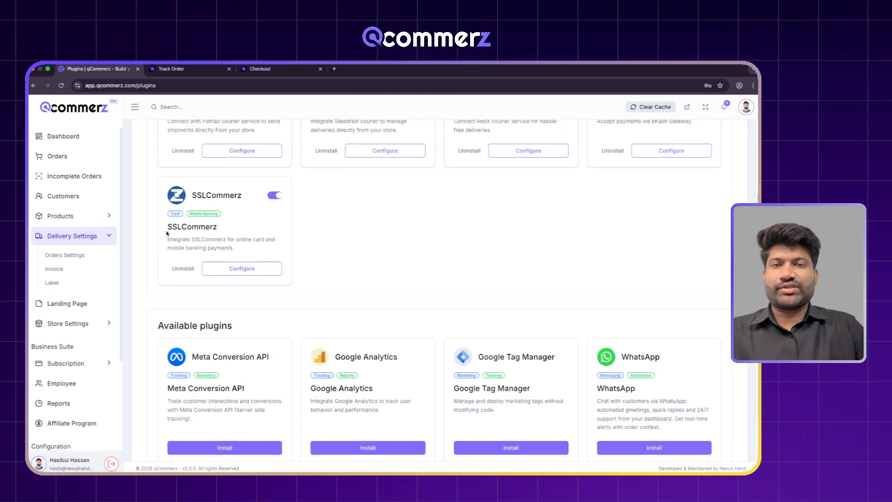
pyautogui.scroll(3, 461, 182)
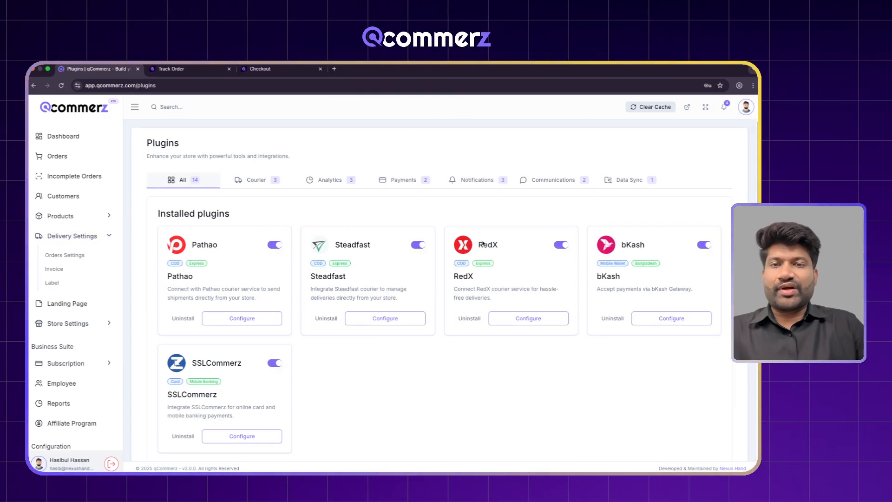
pyautogui.click(644, 107)
# - Enable SSLCommerz in Delivery Settings > Orders Settings, then view the storefront's Track Order page
pyautogui.click(72, 236)
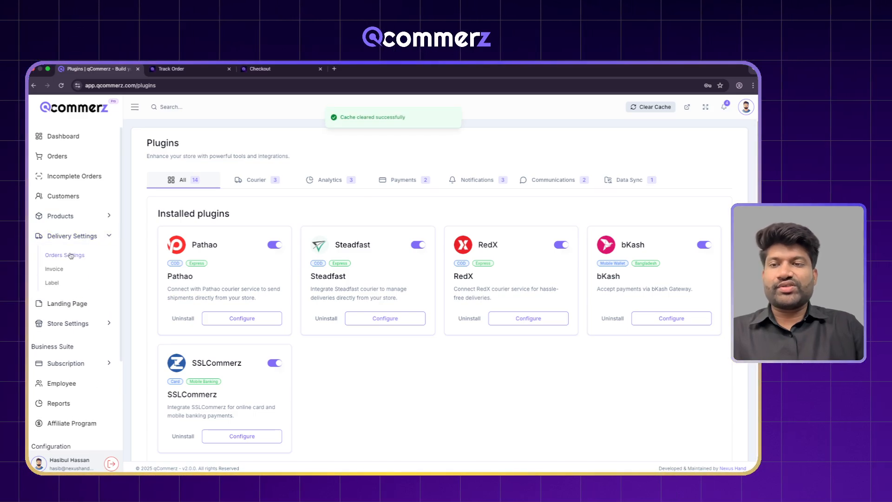
pyautogui.click(65, 255)
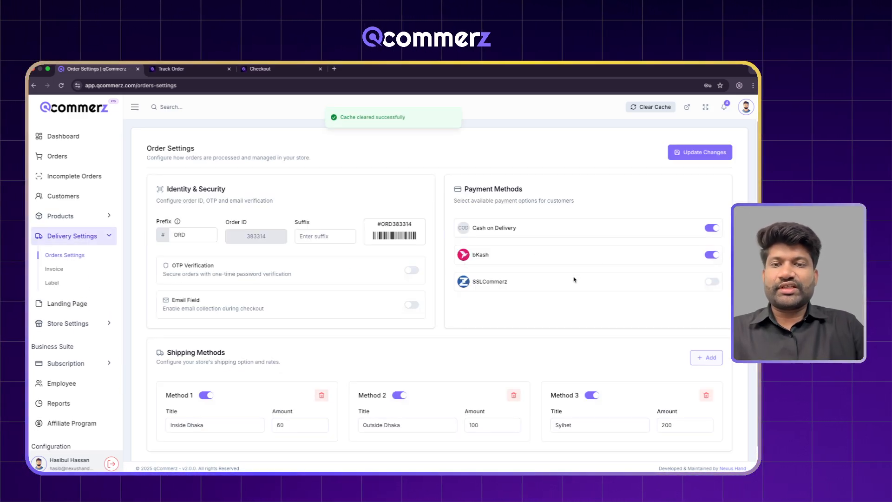
pyautogui.click(61, 85)
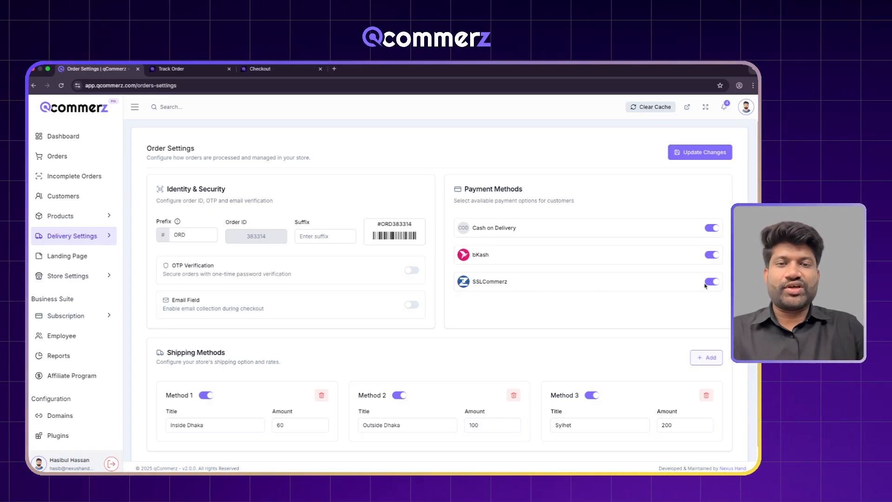
pyautogui.click(217, 70)
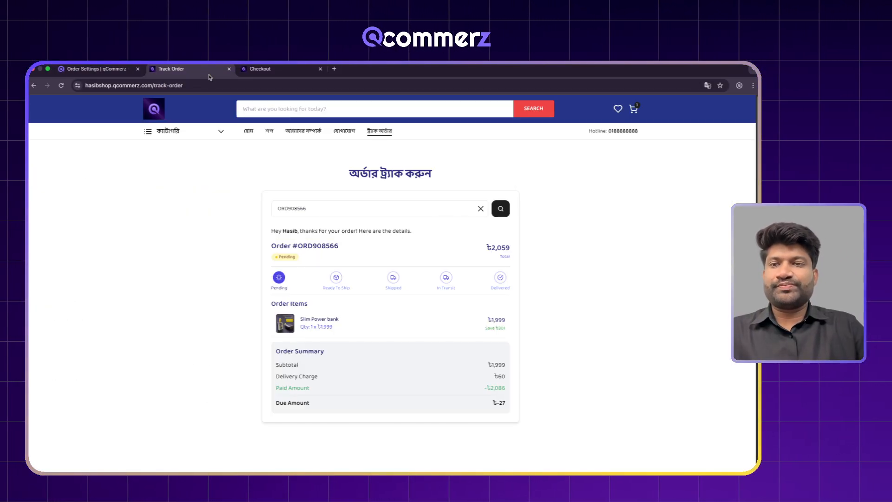
# - Order the Slim Power Bank in 20000MH and White from the storefront
pyautogui.click(250, 131)
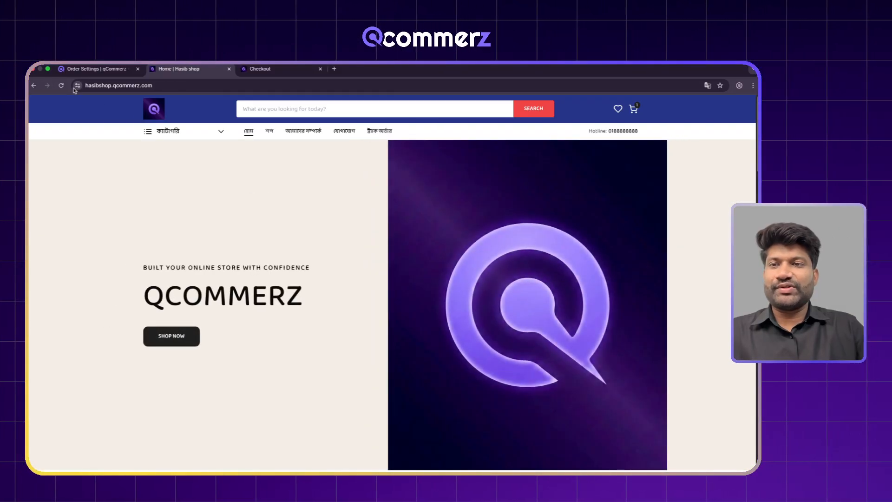
pyautogui.scroll(-12, 188, 180)
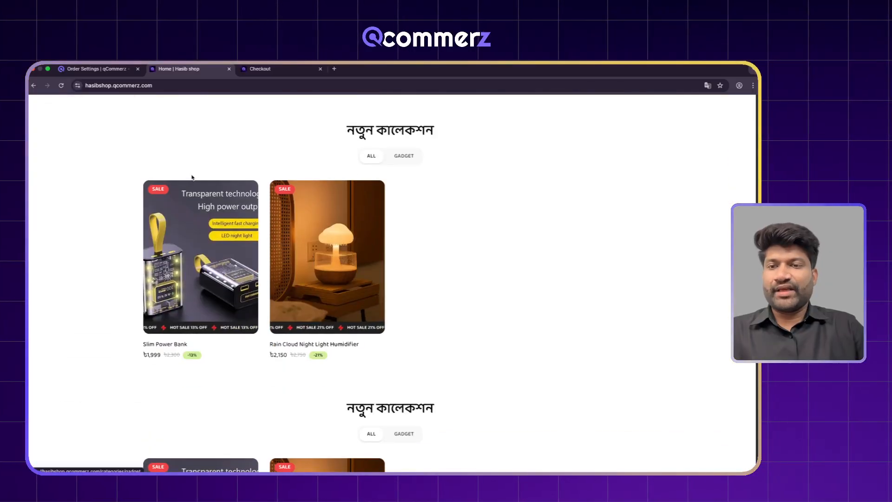
pyautogui.click(230, 215)
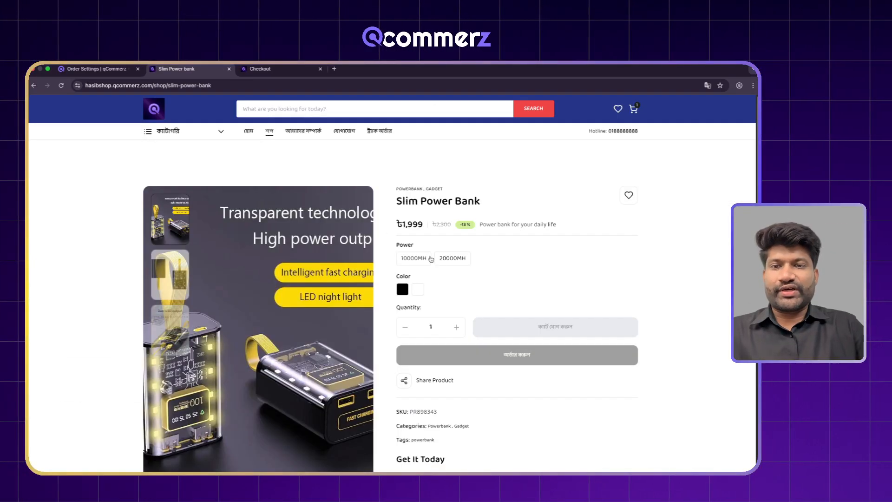
pyautogui.click(446, 261)
pyautogui.click(418, 289)
pyautogui.click(488, 354)
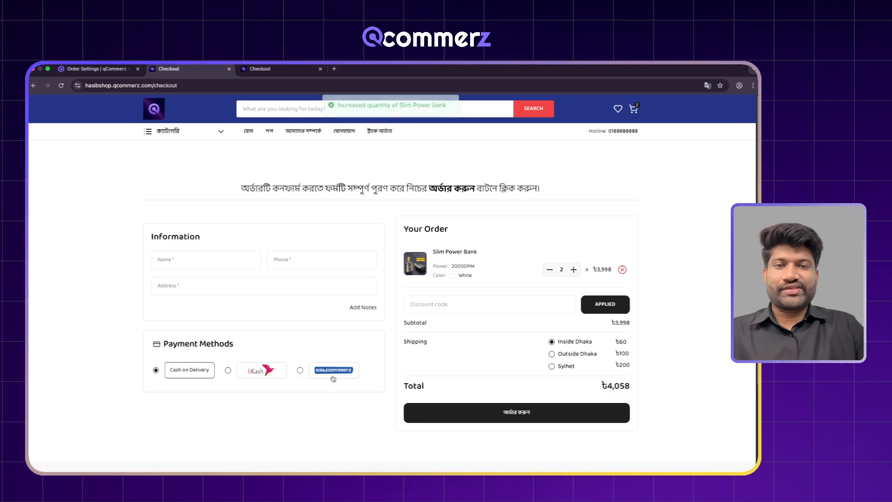
# - Fill in the checkout with the customer's name, phone number and the address 'Mirpur, Dhaka'
pyautogui.click(220, 260)
pyautogui.click(209, 281)
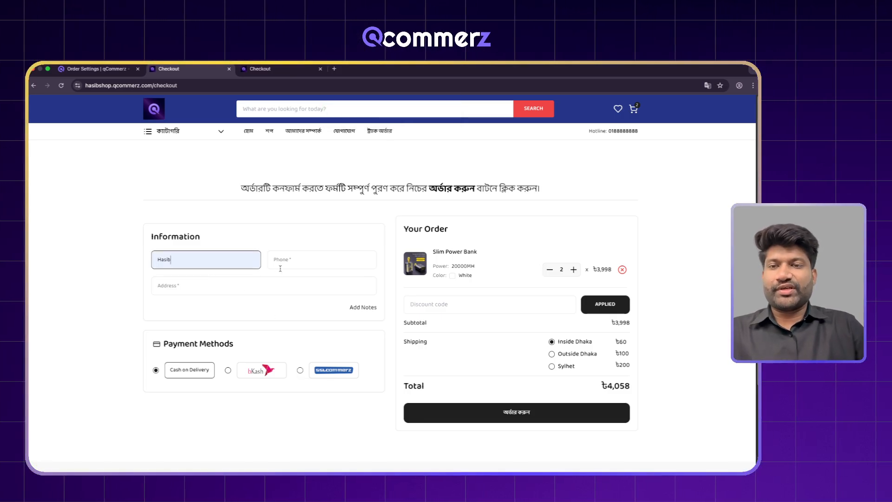
pyautogui.click(290, 263)
pyautogui.write('017')
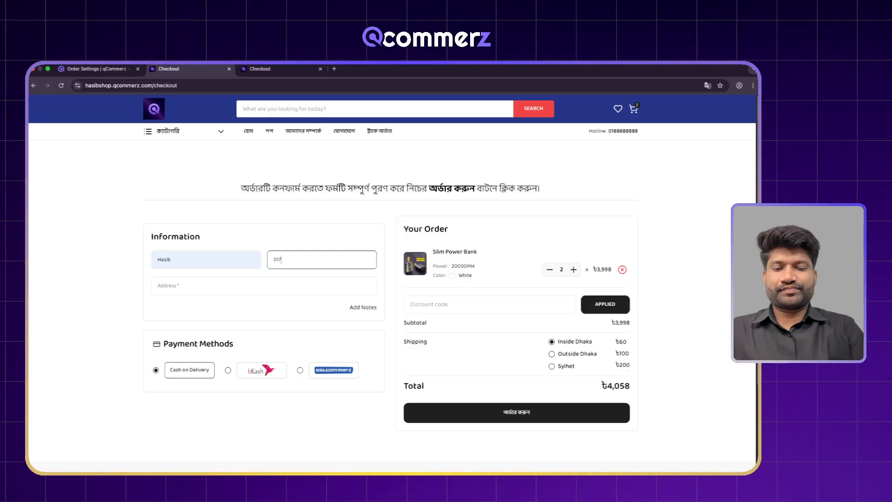
pyautogui.write('00000000')
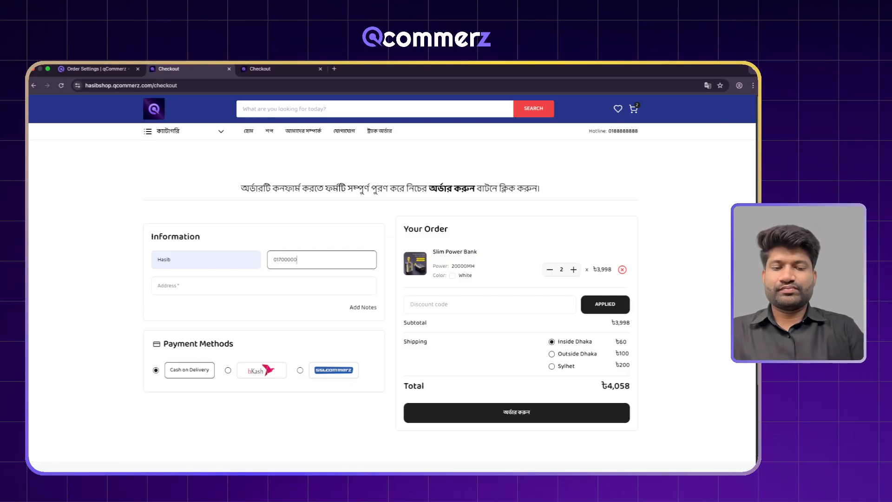
pyautogui.press('Tab')
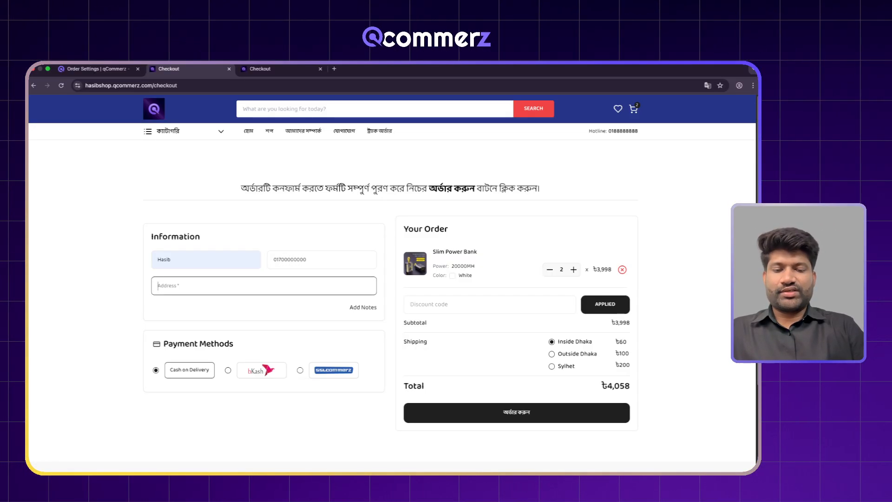
pyautogui.write('Mirpur, Dhaka')
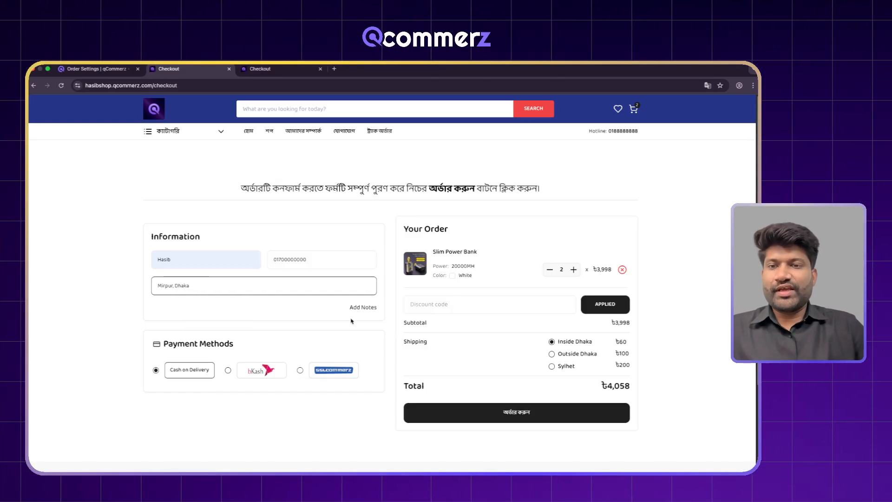
# - Choose SSLCommerz payment, confirming the 2.5% gateway charge raises the total to ৳4,163
pyautogui.click(334, 370)
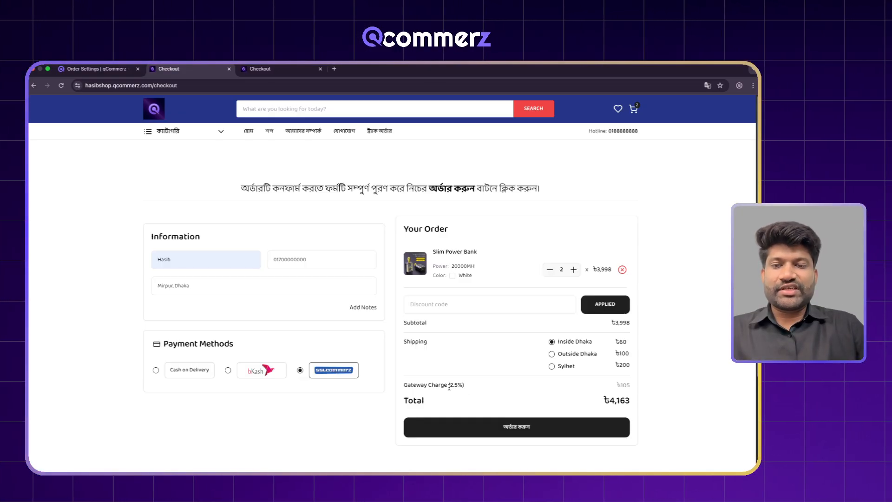
pyautogui.moveTo(405, 387); pyautogui.dragTo(482, 389)
pyautogui.click(473, 390)
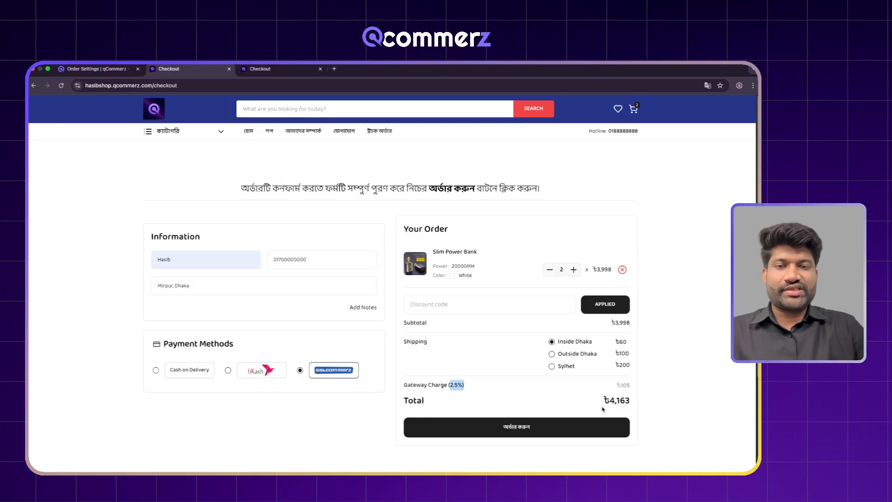
pyautogui.moveTo(601, 405); pyautogui.dragTo(630, 402)
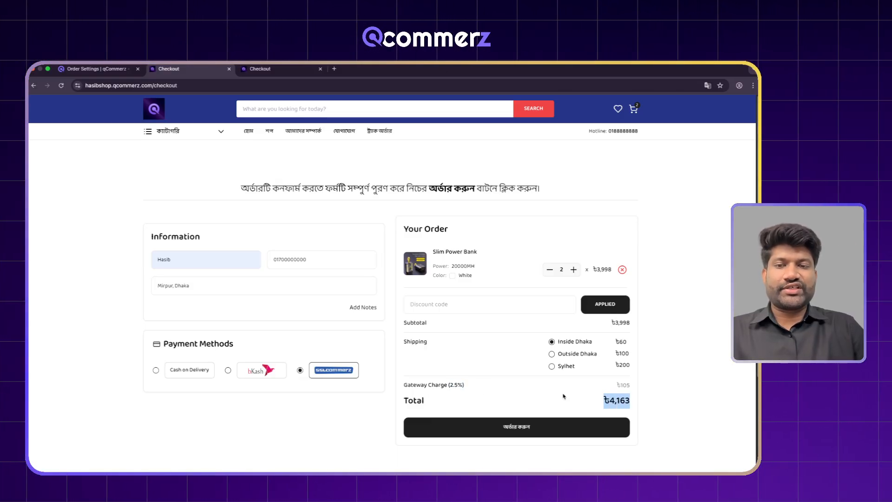
pyautogui.click(194, 371)
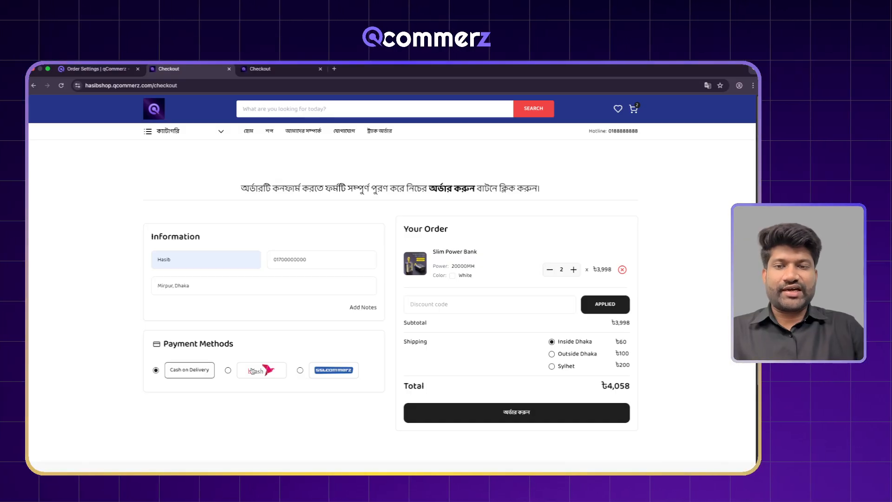
pyautogui.click(319, 372)
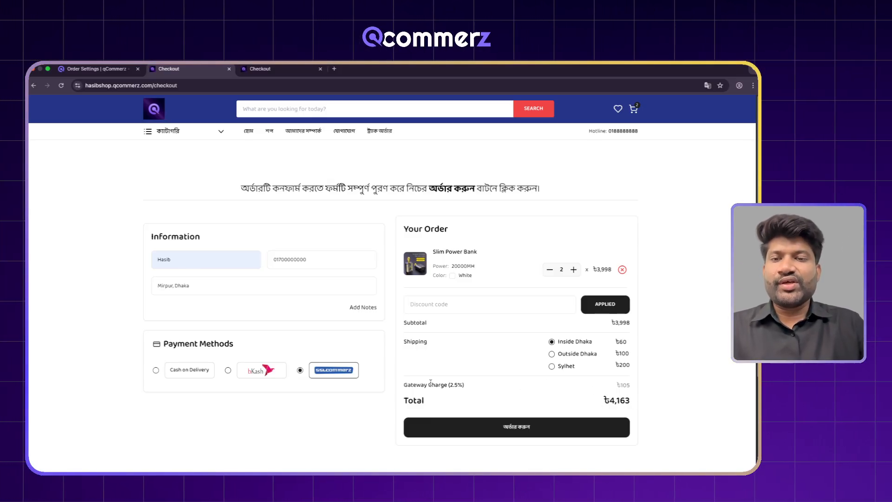
# - Place the ৳4,163 order and pay it with bKash on the SSLCommerz sandbox checkout
pyautogui.click(512, 427)
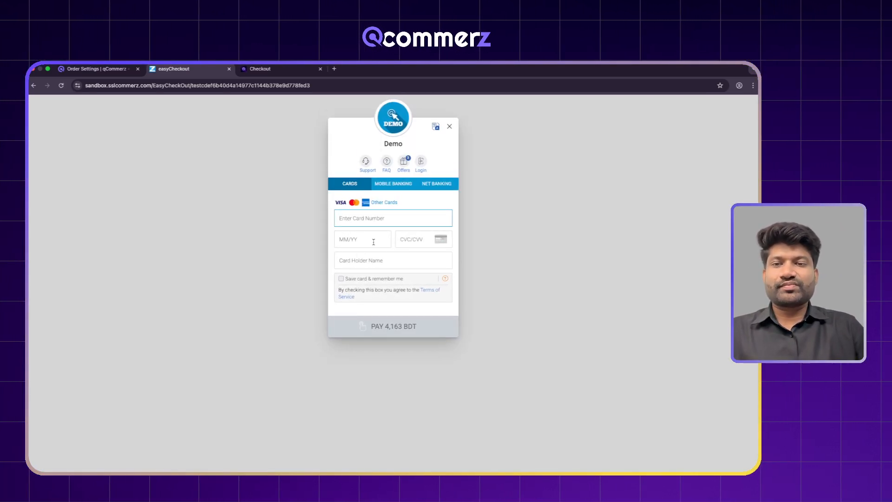
pyautogui.click(389, 184)
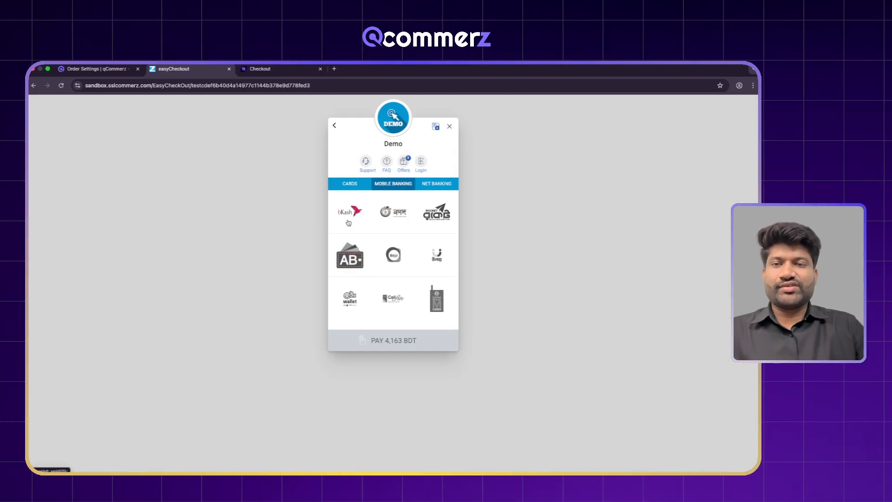
pyautogui.click(349, 219)
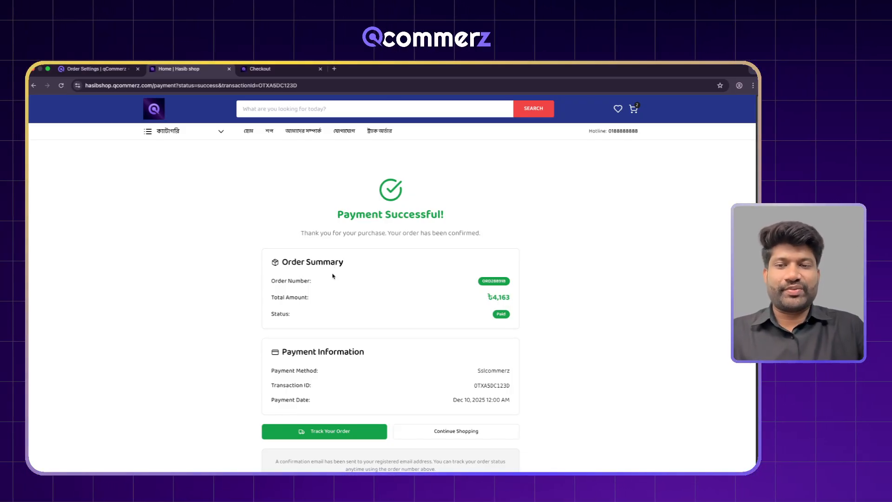
# - Open the newest order from the admin Orders list and highlight its ৳4,163 sslcommerz payment entry
pyautogui.click(320, 430)
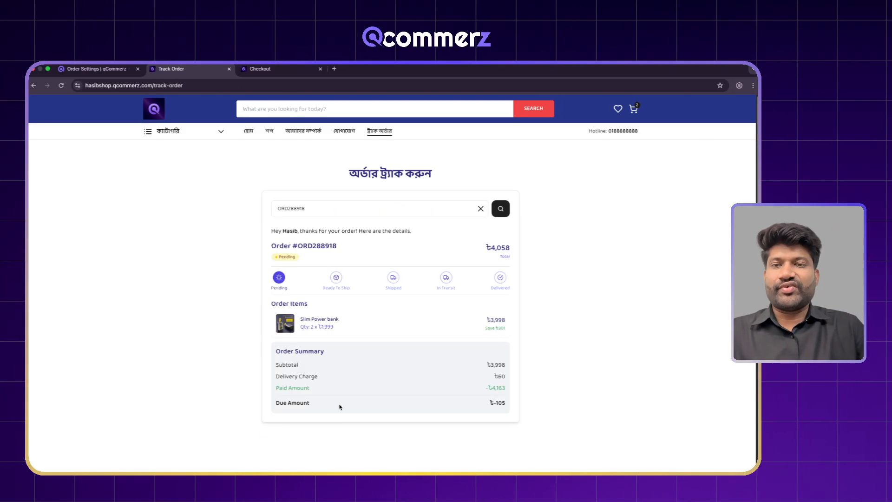
pyautogui.click(95, 68)
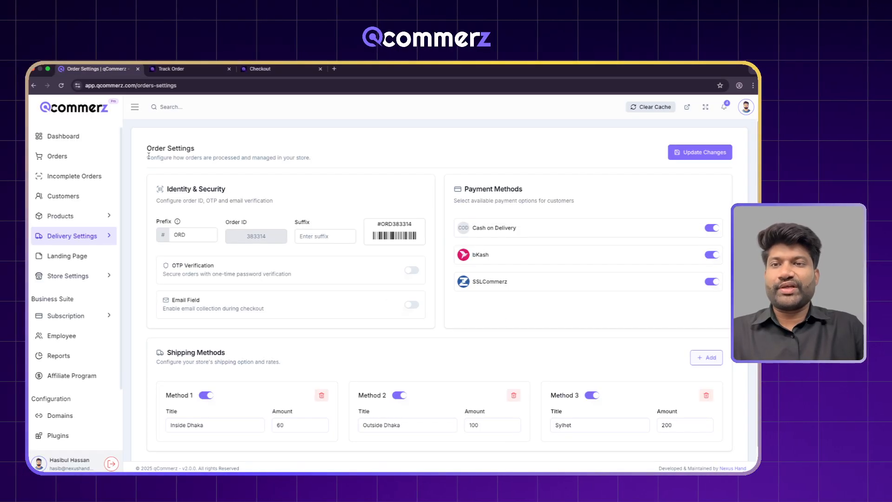
pyautogui.click(60, 163)
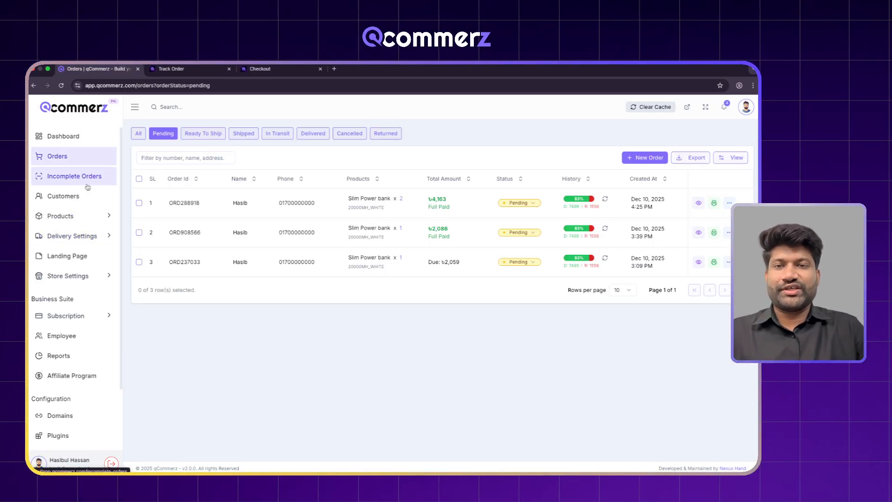
pyautogui.click(455, 209)
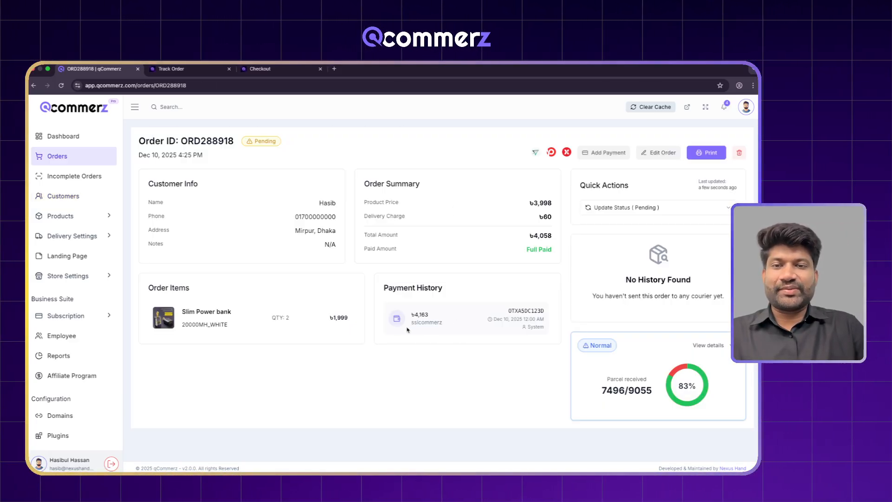
pyautogui.moveTo(407, 327); pyautogui.dragTo(370, 302)
pyautogui.click(449, 327)
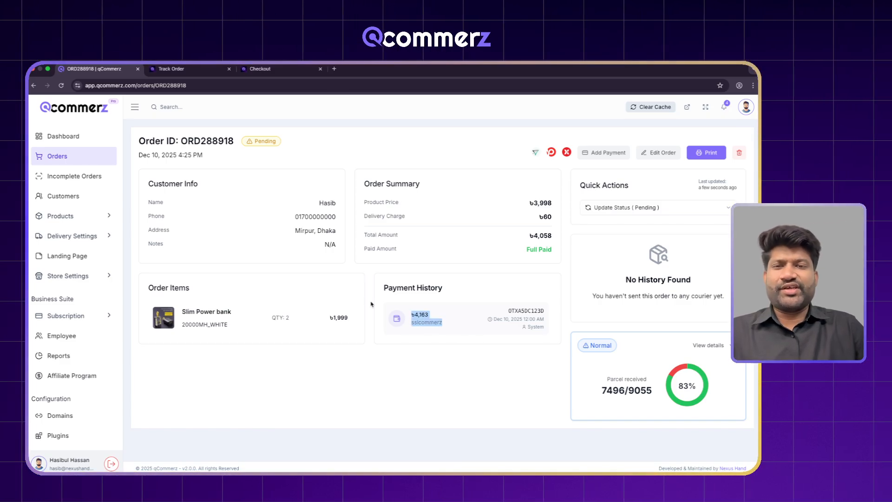